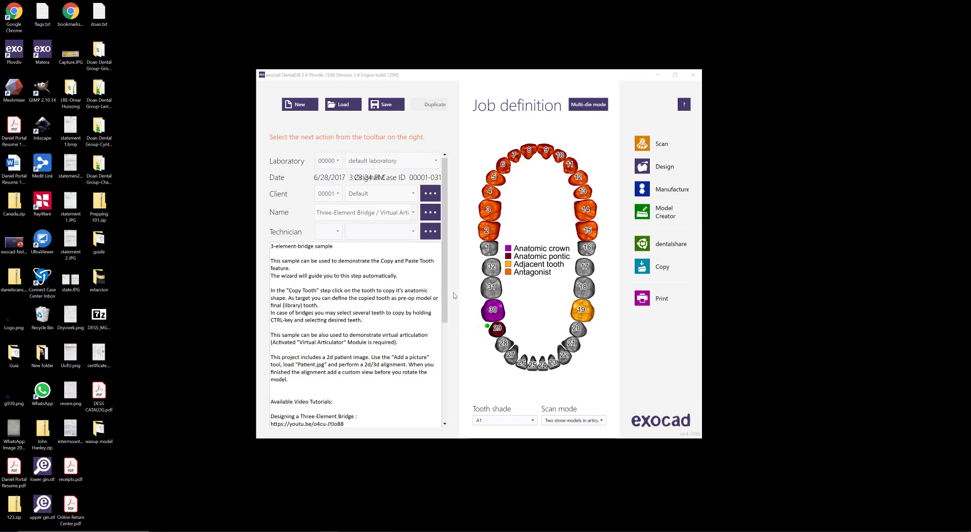
Open the three-element bridge case for design and load its saved scene file.
scroll(442, 292, down, 5)
scroll(448, 286, up, 5)
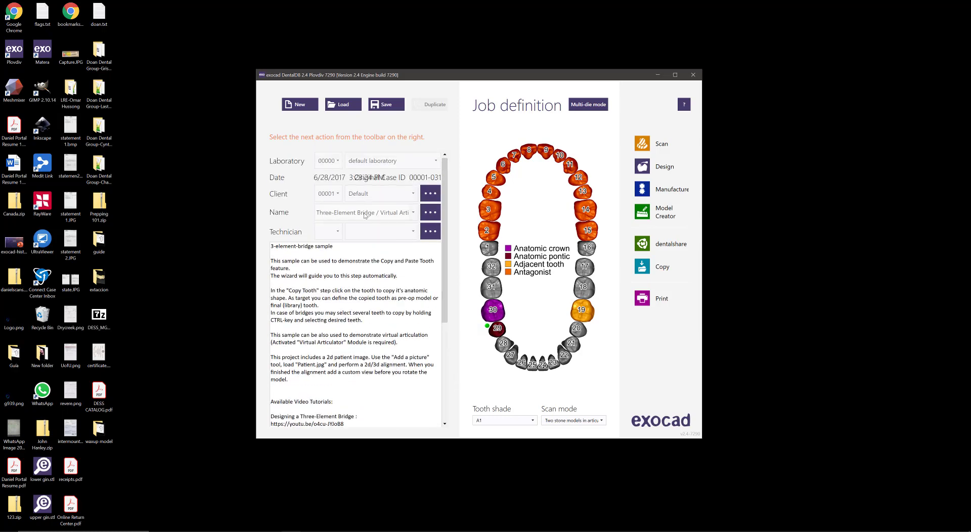
click(669, 170)
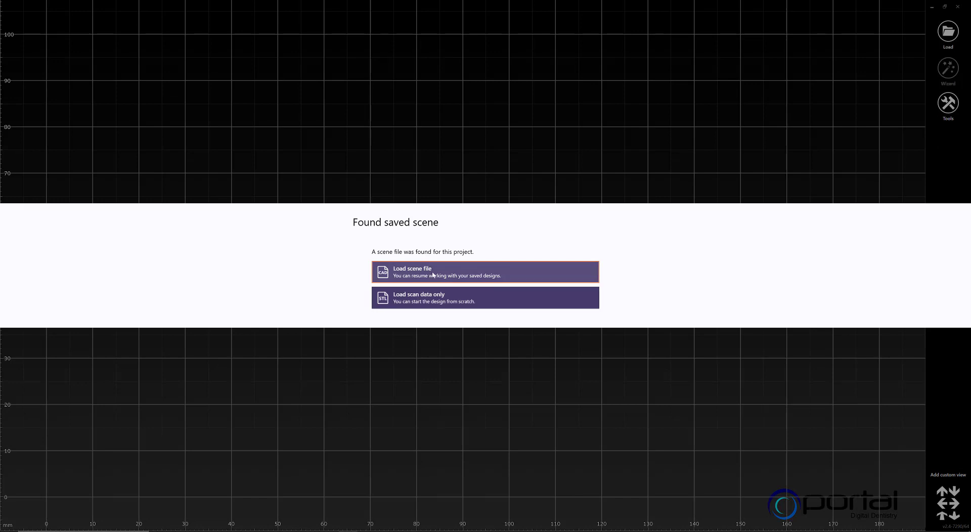
click(433, 274)
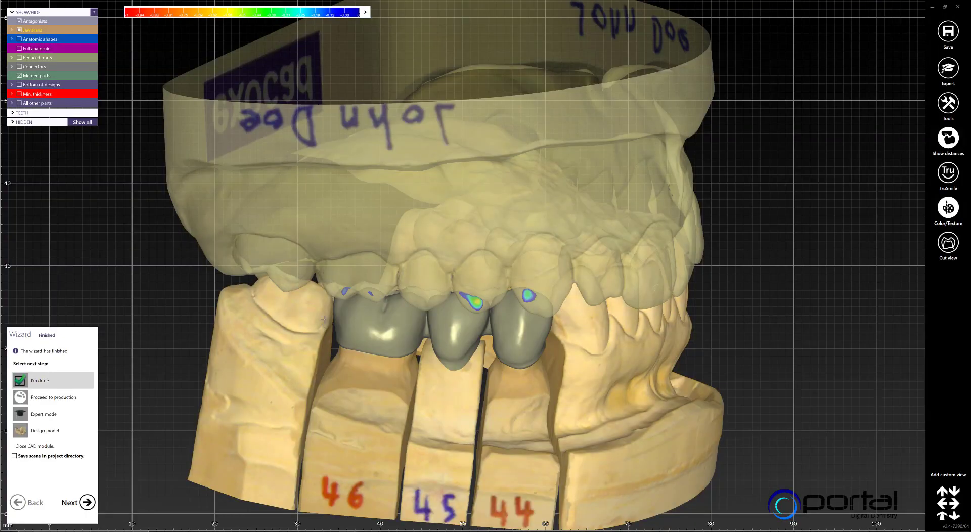
In Expert mode, edit the jaw scan mesh: outline the molar crown behind the bridge straight through and delete it.
right_drag(389, 307, 405, 320)
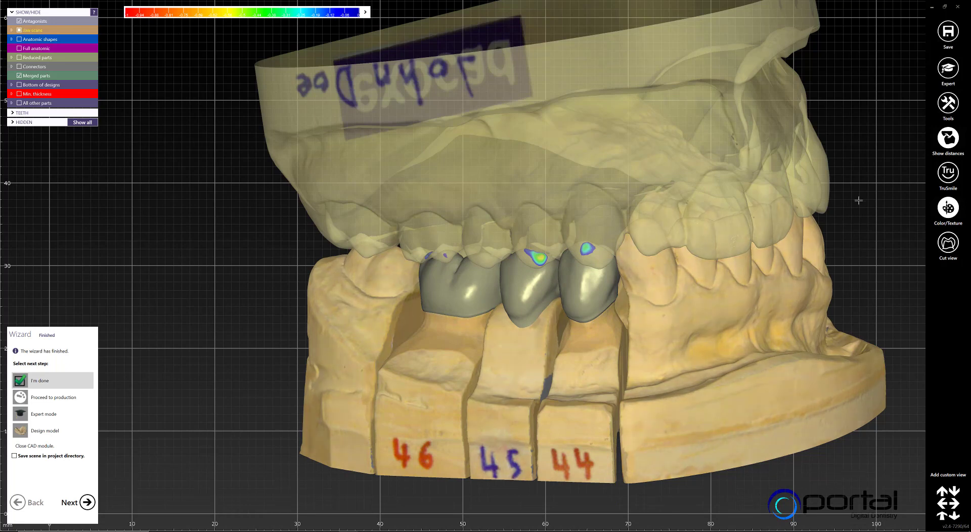
click(949, 70)
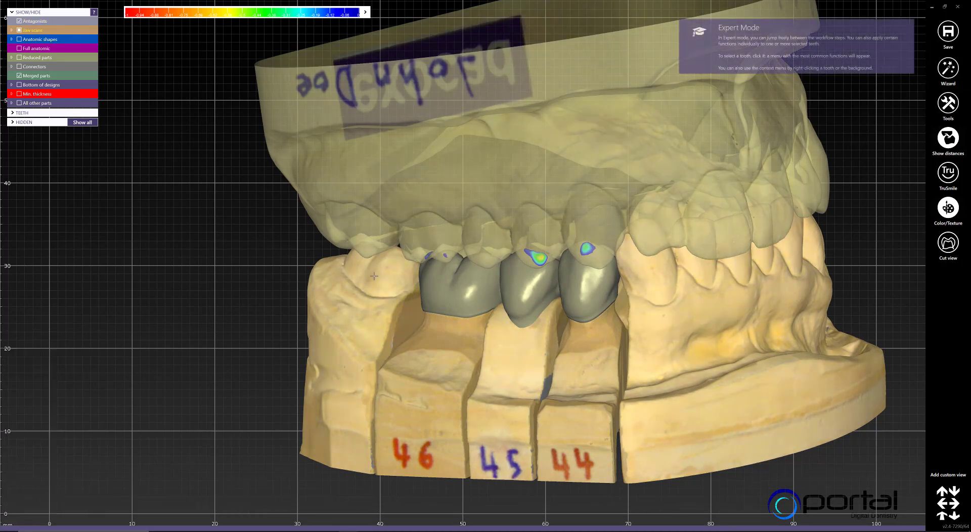
right_click(375, 276)
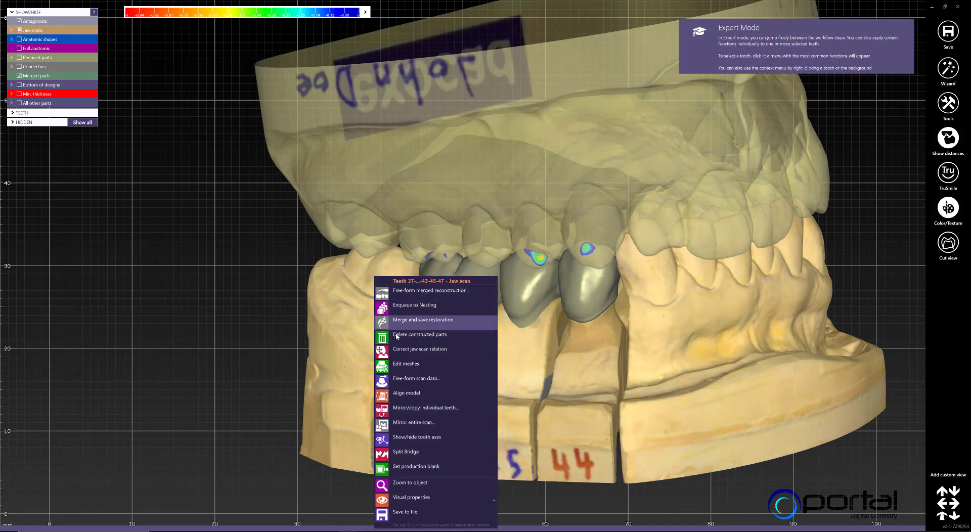
click(403, 365)
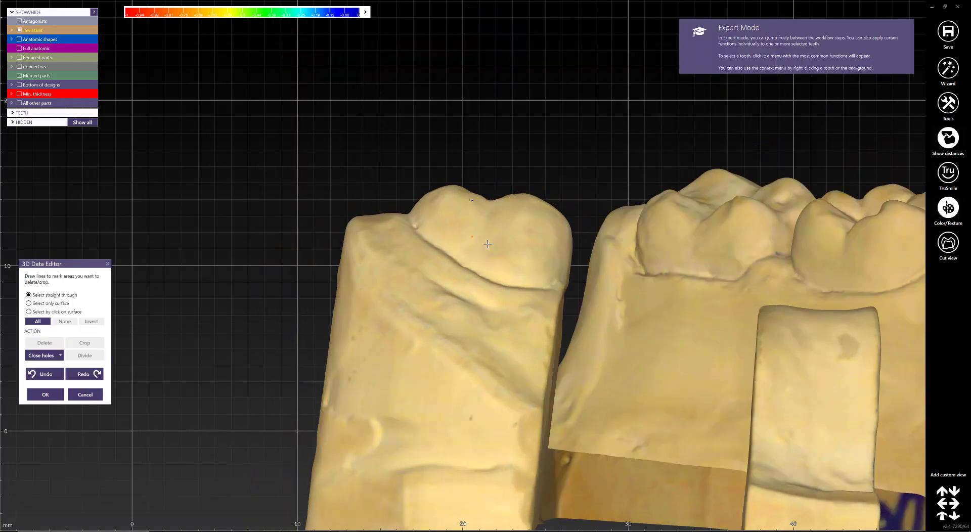
shift+middle_click(487, 244)
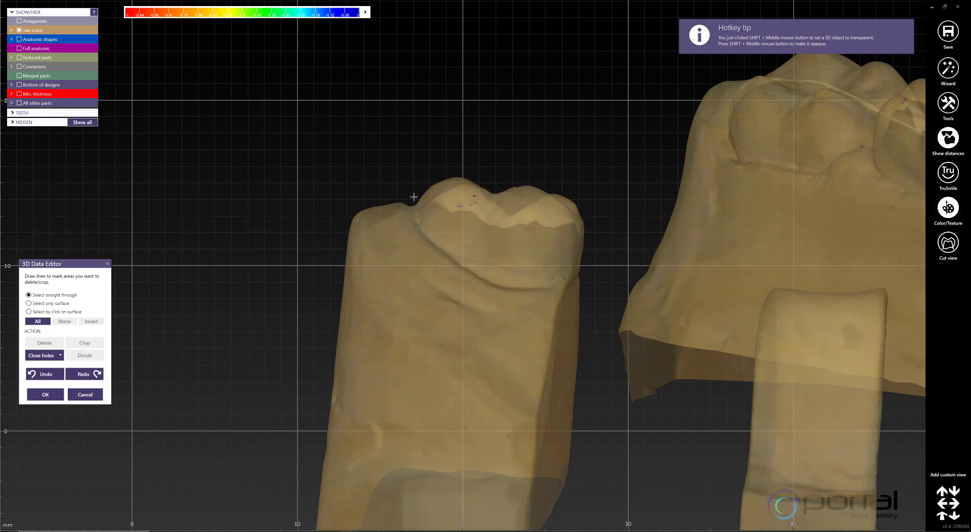
drag(414, 196, 420, 218)
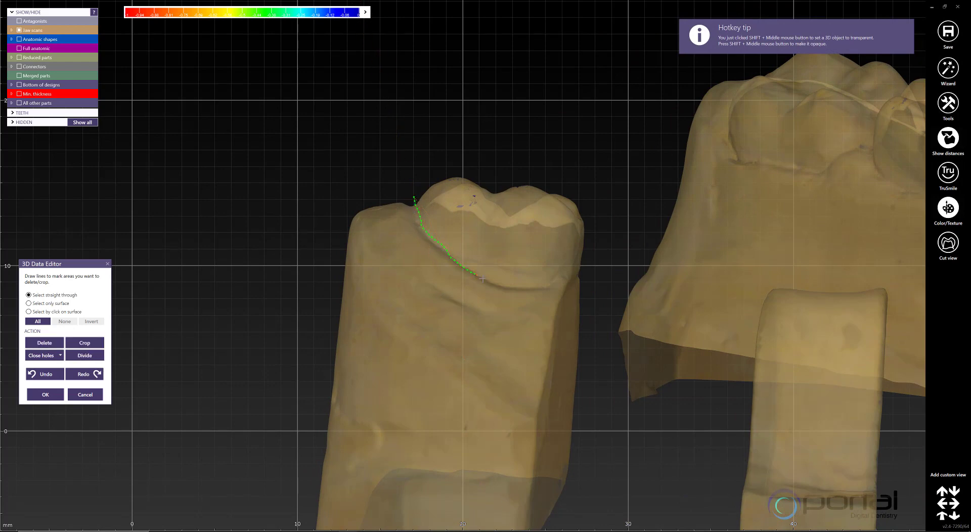
double_click(427, 152)
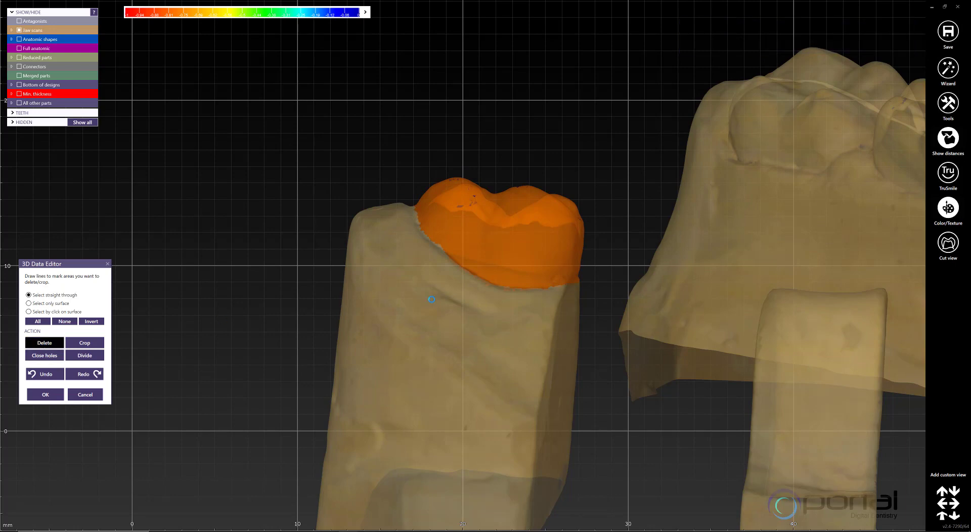
Select the area around the opening left by the molar, close the holes in the scan, and accept the mesh edit.
scroll(445, 286, down, 3)
right_drag(445, 285, 531, 191)
drag(509, 174, 430, 277)
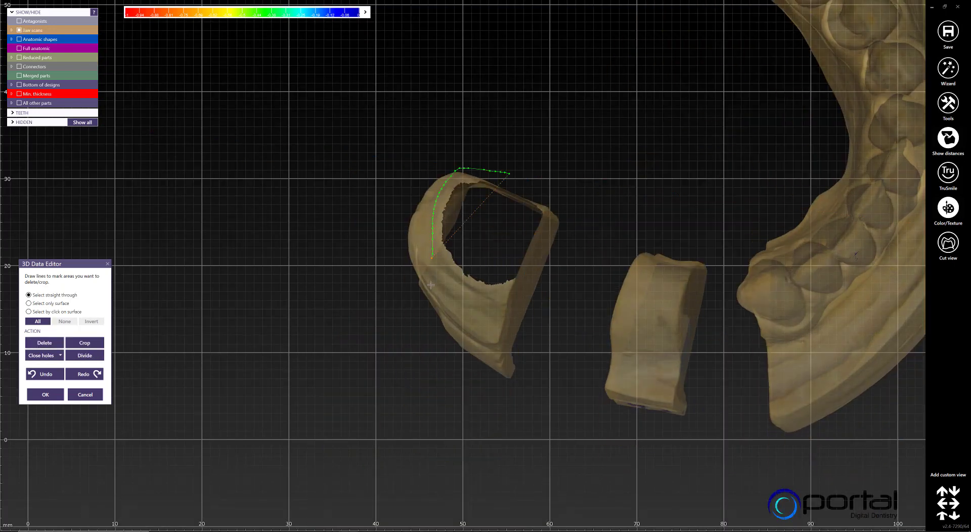
double_click(534, 175)
click(45, 355)
right_drag(411, 360, 506, 252)
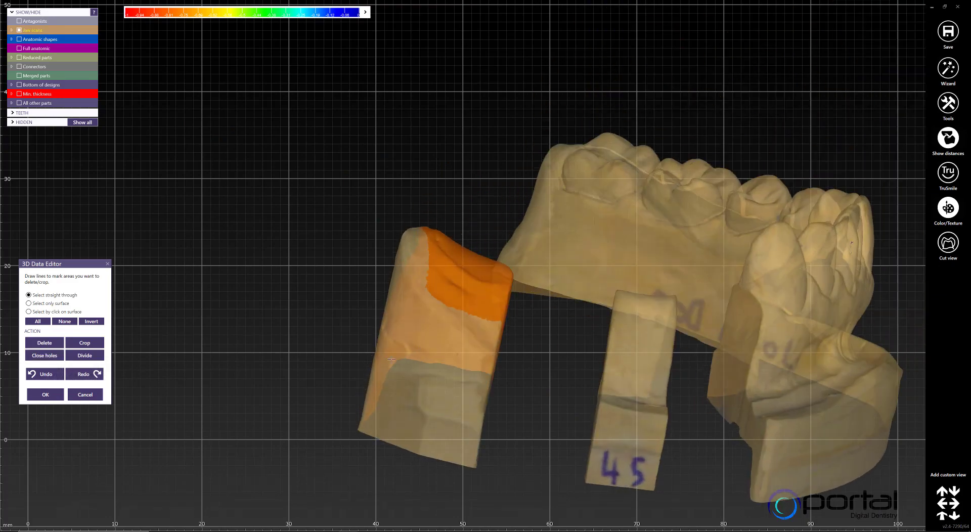
click(46, 394)
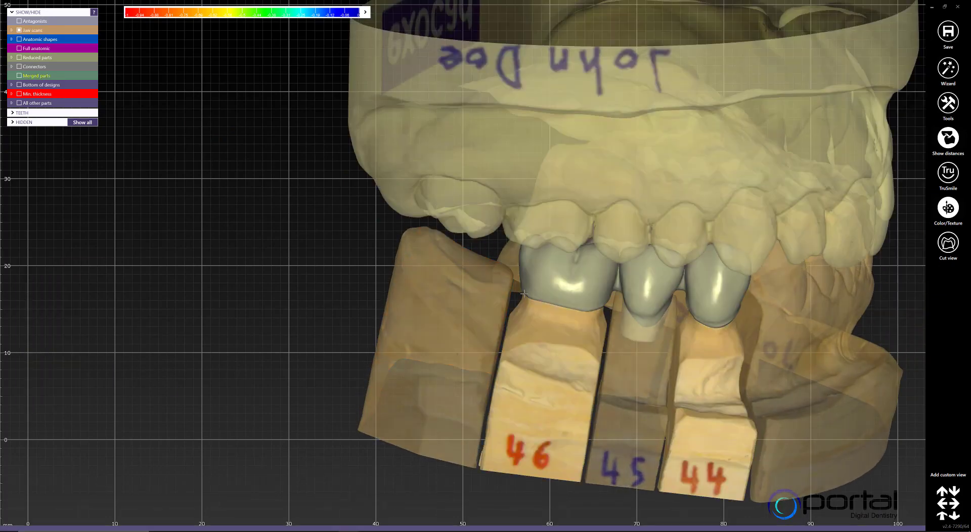
Free-form the jaw scan with a stronger, larger Add/Remove brush to shape the toothless ridge behind the bridge, and accept it.
scroll(539, 259, up, 5)
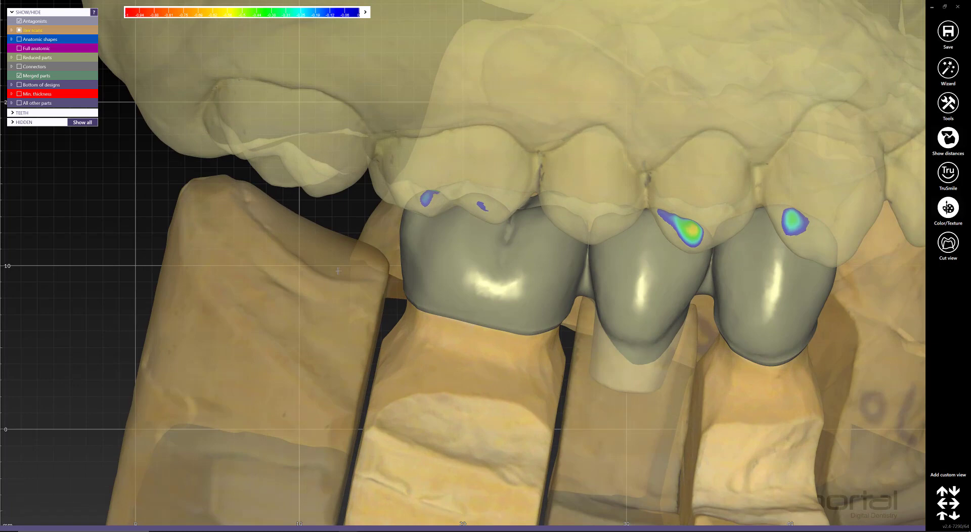
right_click(338, 266)
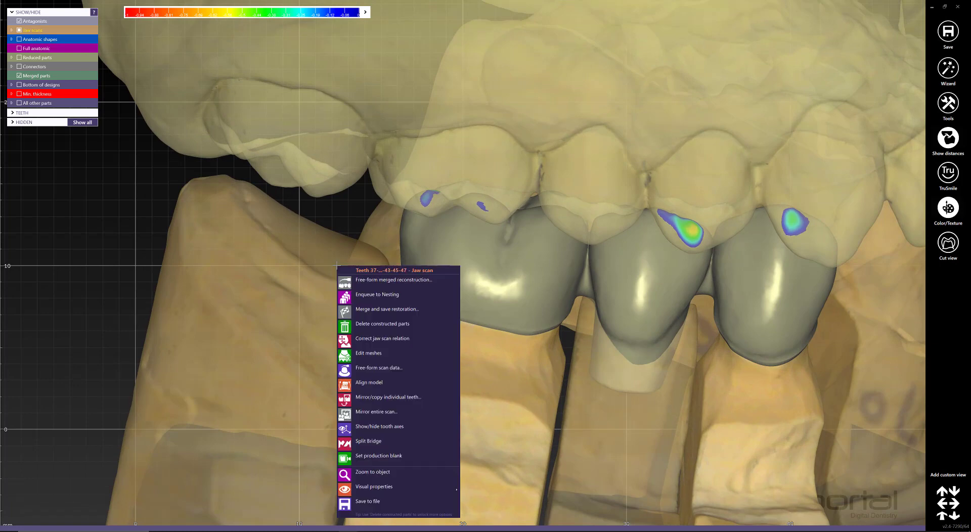
click(356, 368)
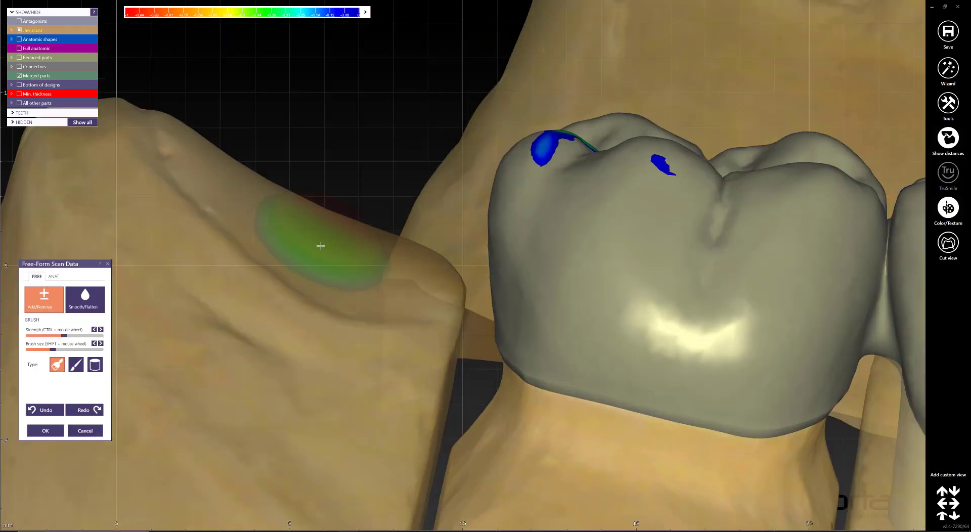
ctrl+scroll(373, 241, up, 3)
shift+scroll(372, 241, up, 1)
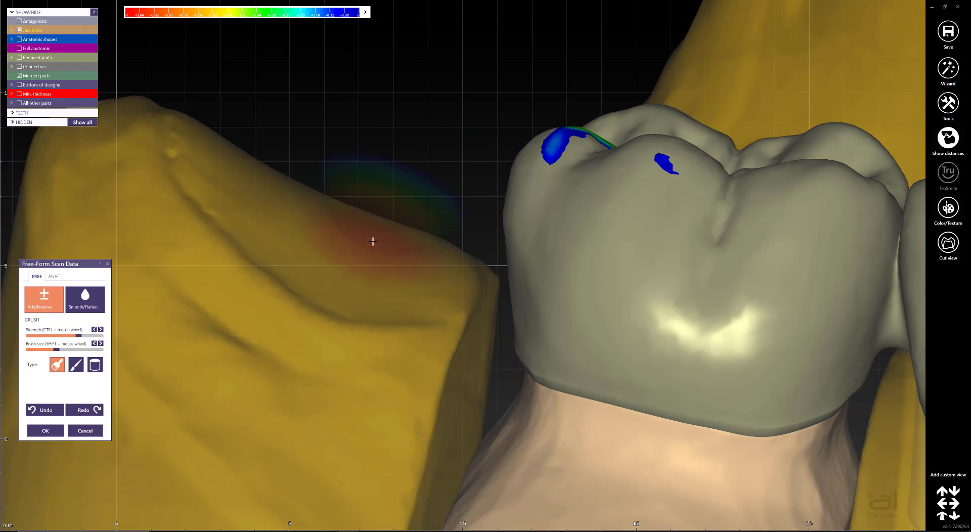
shift+middle_click(372, 241)
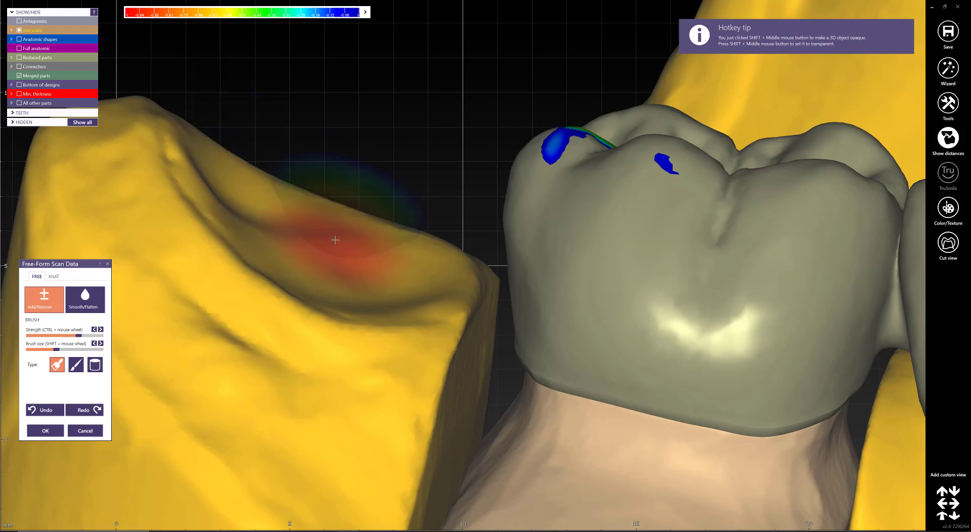
scroll(333, 243, down, 3)
click(45, 431)
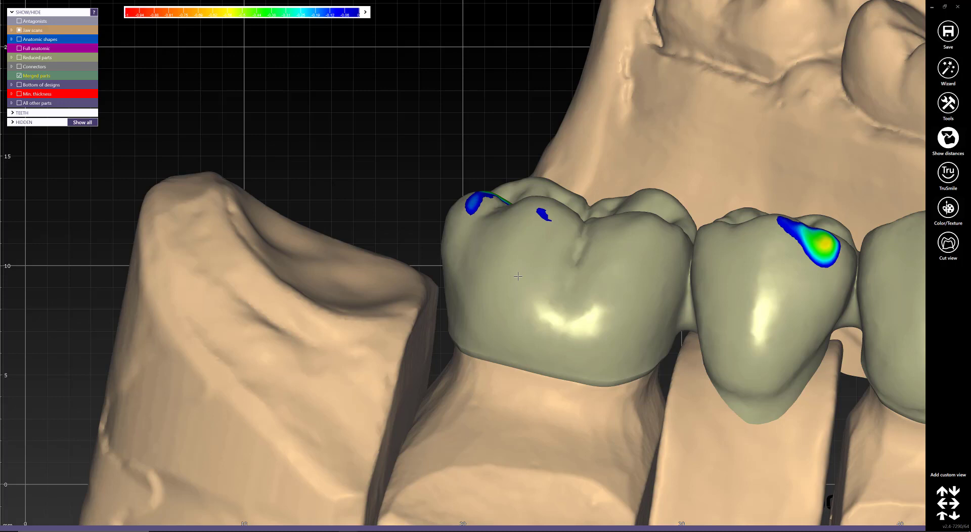
Start free-forming the merged bridge and choose to load an attachment to add from a file.
right_click(518, 276)
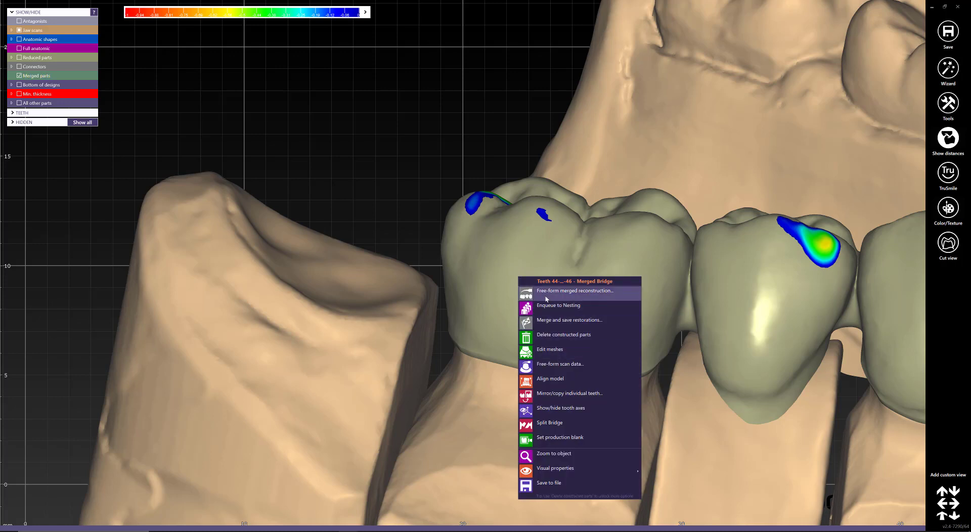
click(571, 296)
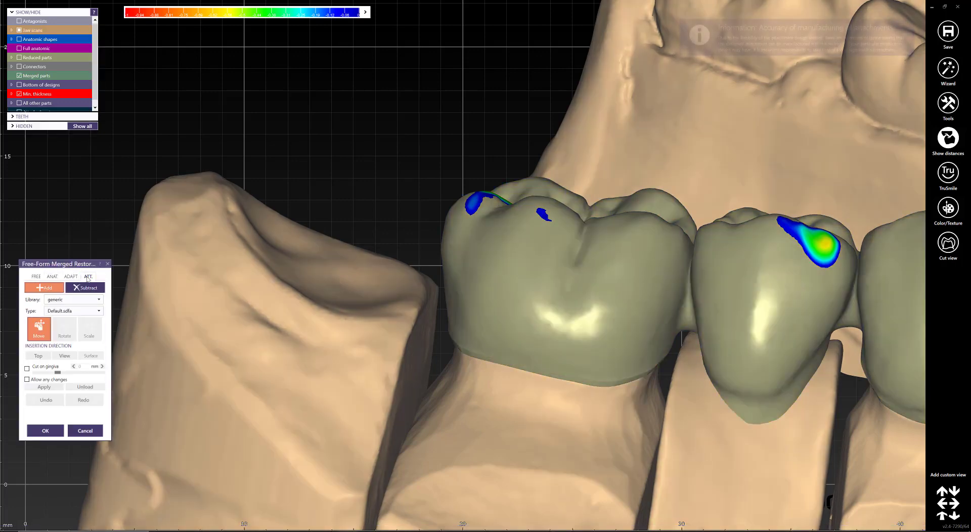
click(92, 303)
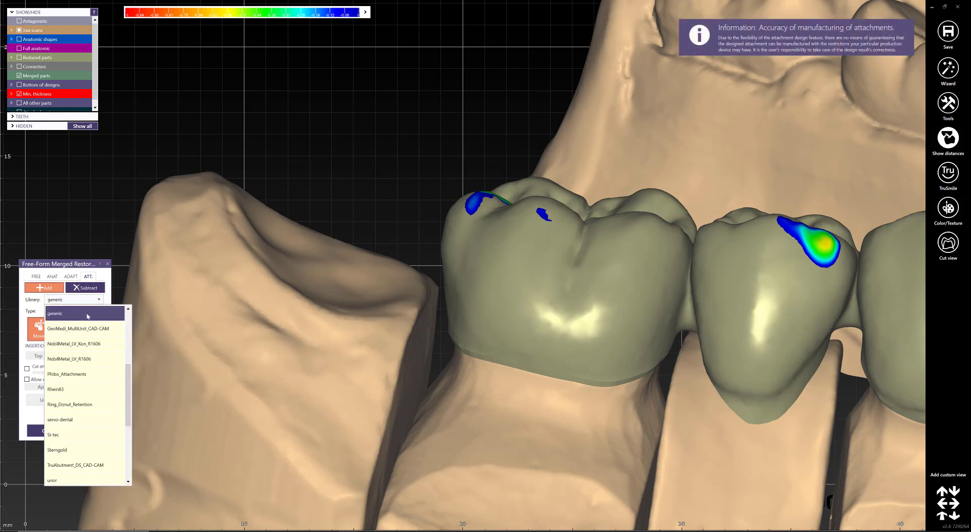
click(70, 304)
click(71, 303)
scroll(71, 324, down, 3)
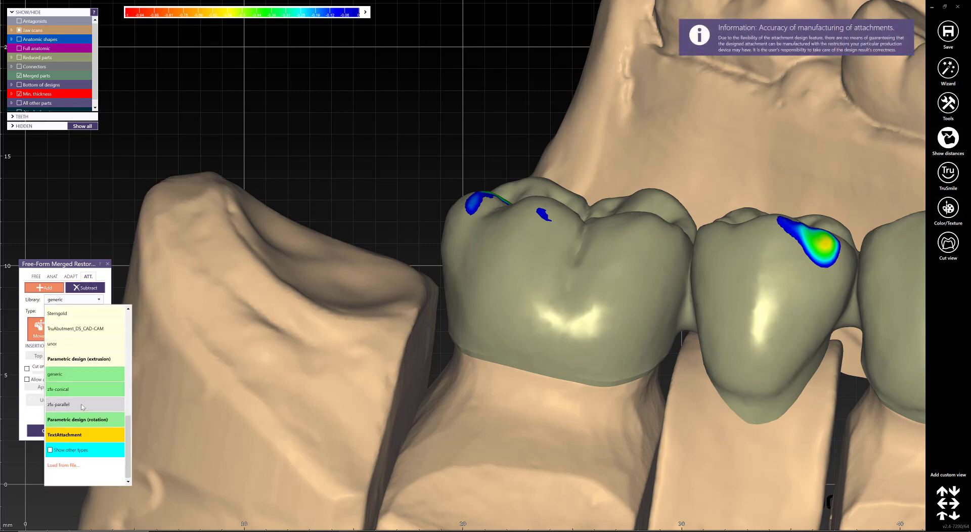
click(50, 466)
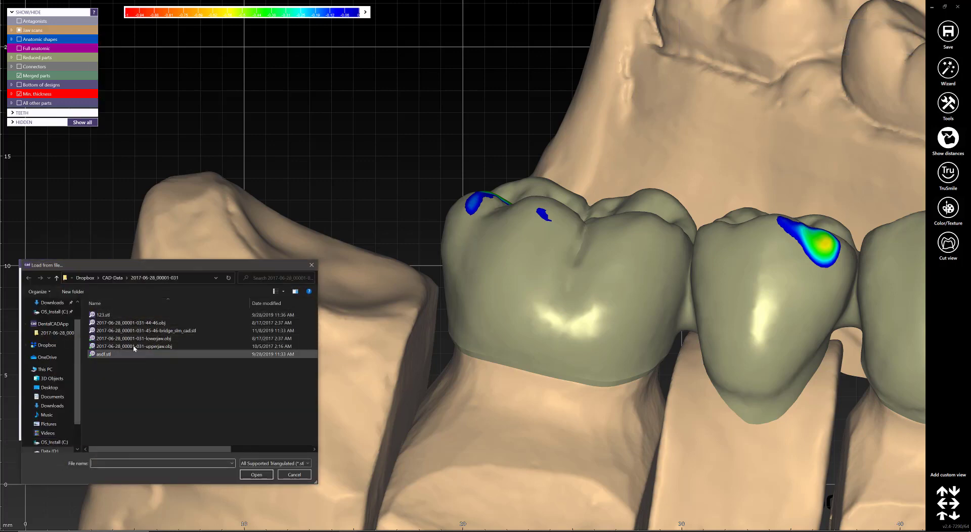
Browse on drive C: to the DentalCADApp library folder inside exocad-DentalCAD-64Bit-2019-12-17.
click(45, 370)
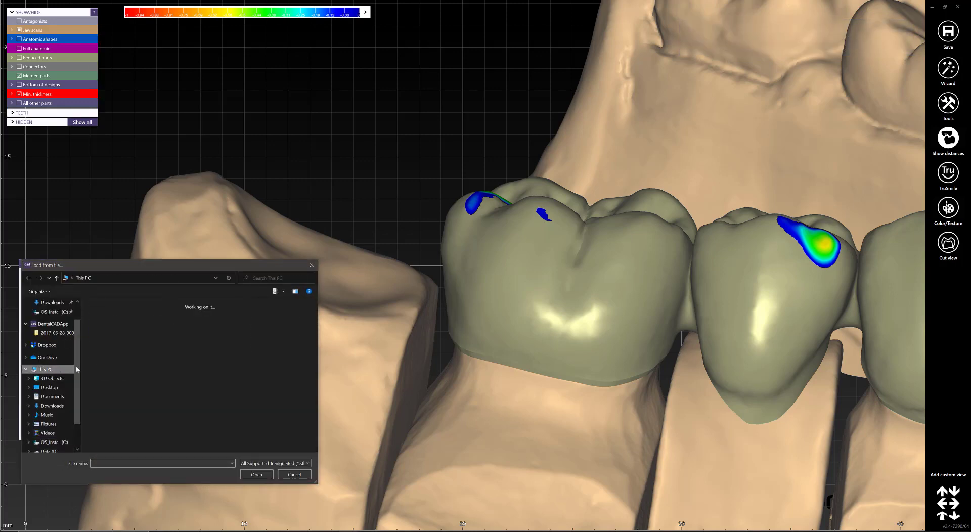
double_click(159, 424)
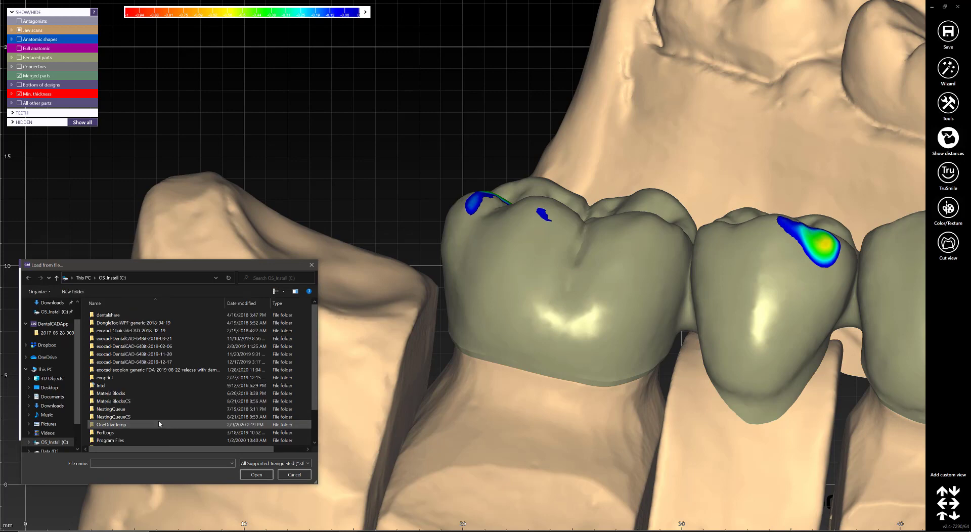
double_click(153, 363)
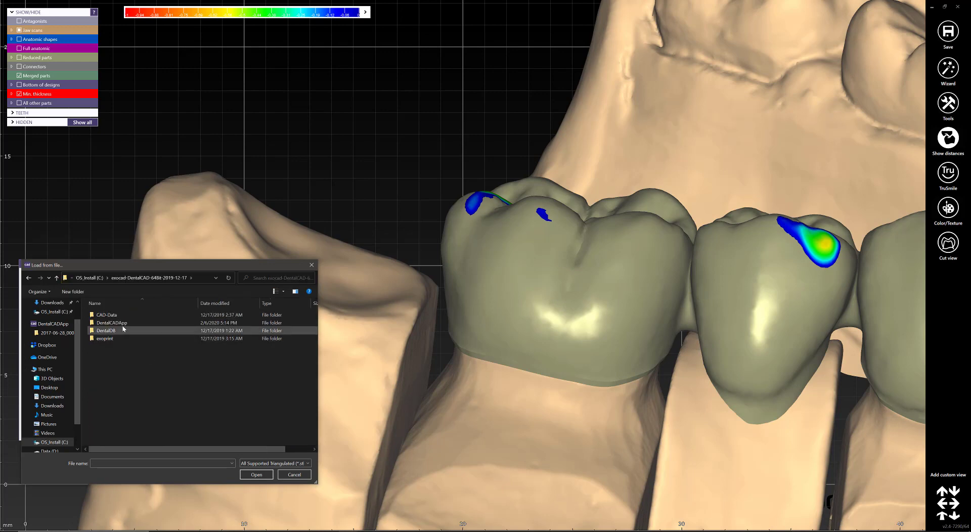
double_click(116, 323)
double_click(104, 354)
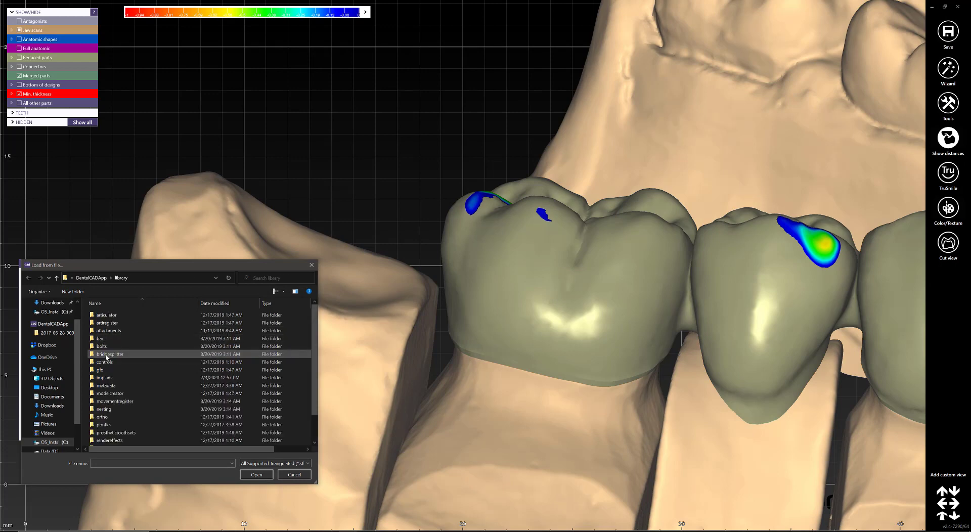
Open the lowerjaw folder of the generic pontics library.
scroll(115, 384, down, 2)
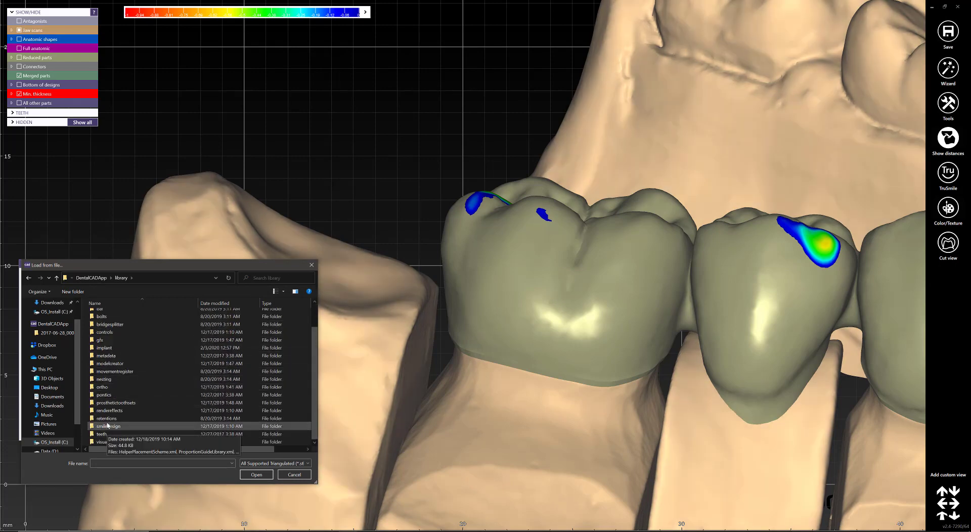
double_click(103, 395)
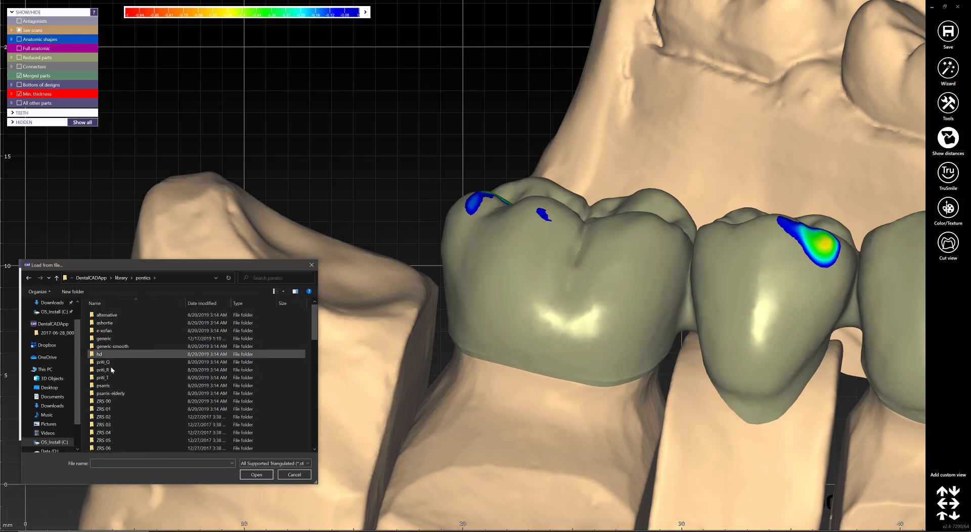
mouse_move(314, 314)
mouse_down()
mouse_move(299, 438)
mouse_move(313, 314)
mouse_up()
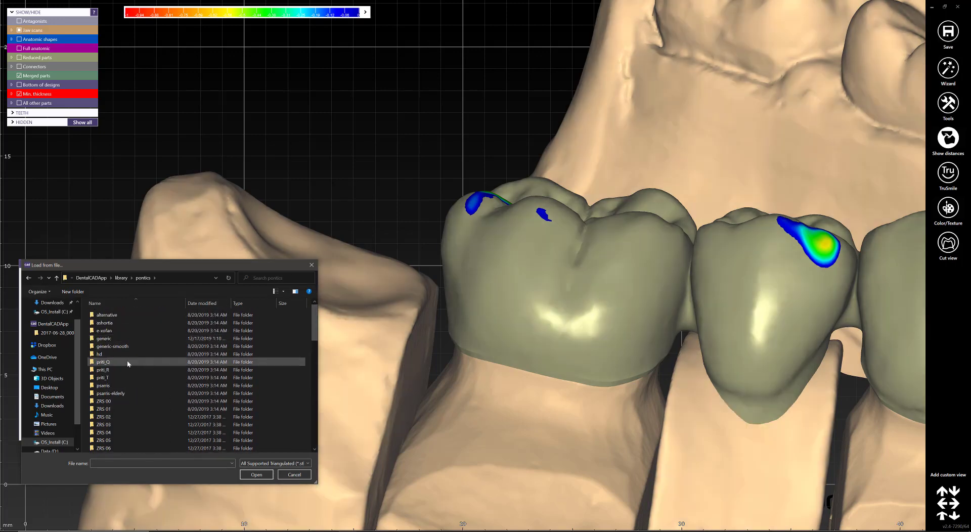
double_click(105, 338)
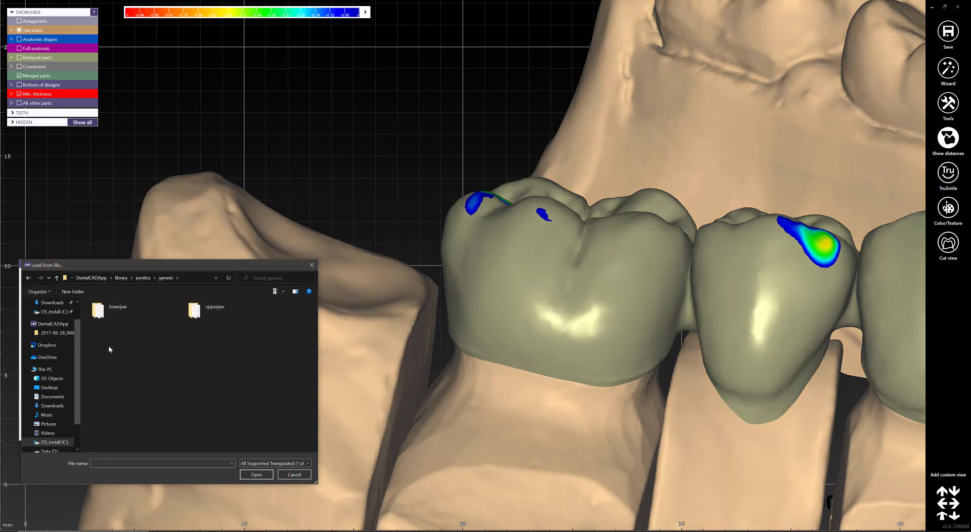
double_click(144, 307)
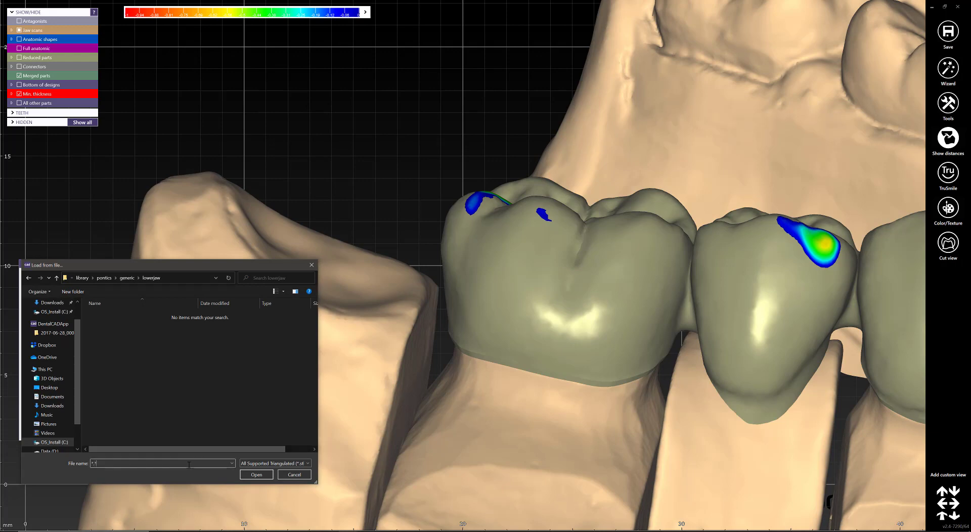
List all files in the lowerjaw folder and load 7.eoff as the attachment.
key(Return)
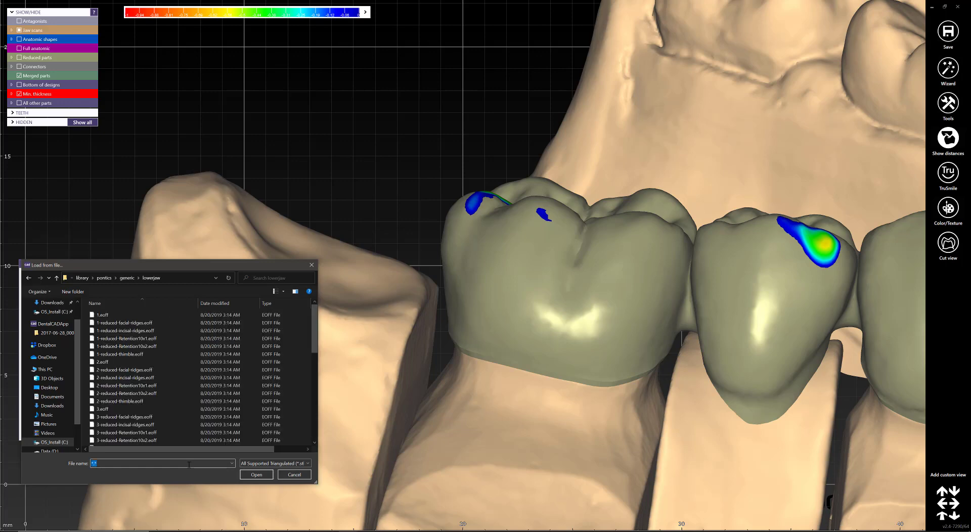
drag(314, 332, 314, 295)
scroll(152, 405, down, 10)
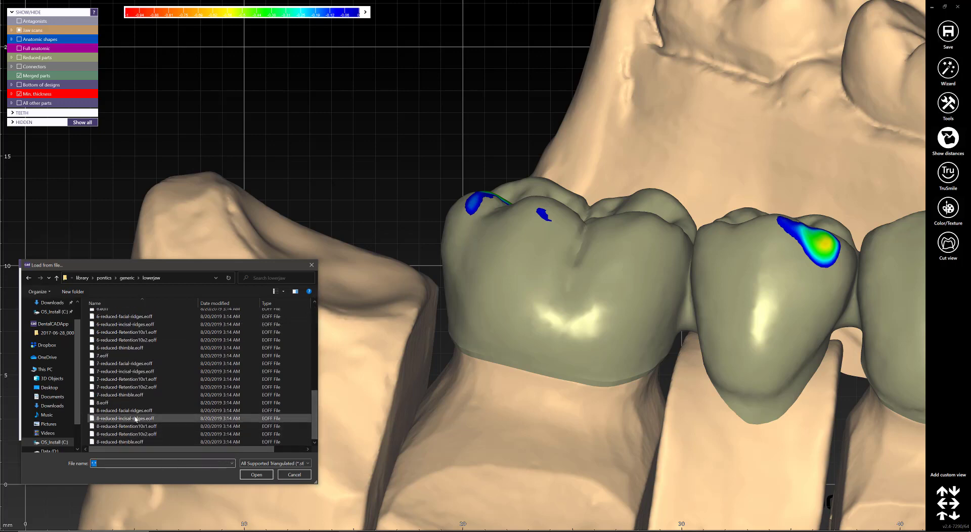
double_click(103, 357)
Move the loaded pontic onto the toothless ridge behind the bridge's last molar.
drag(869, 307, 404, 152)
right_drag(405, 152, 450, 239)
drag(449, 239, 449, 319)
scroll(450, 318, down, 3)
middle_drag(450, 319, 450, 260)
right_drag(449, 260, 460, 255)
ctrl+drag(461, 255, 413, 301)
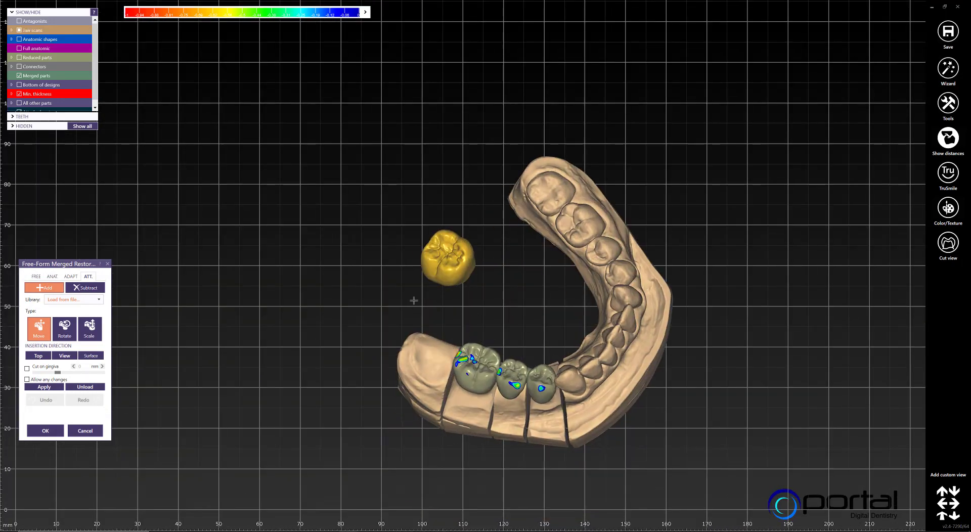
scroll(449, 285, up, 3)
right_drag(455, 279, 450, 258)
drag(450, 257, 441, 429)
right_drag(442, 430, 431, 389)
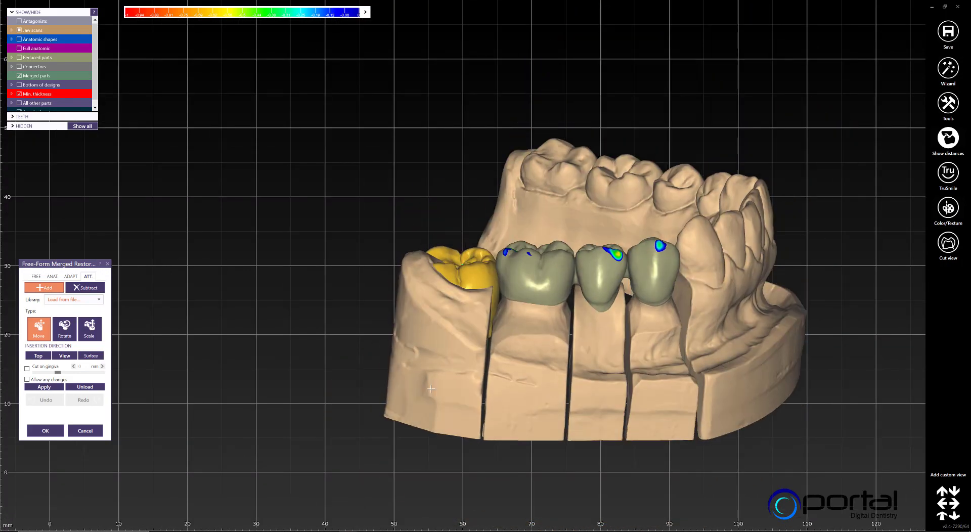
Raise and rotate the pontic to follow the bridge's occlusal plane, and shift it close to the adjacent molar.
scroll(431, 389, up, 3)
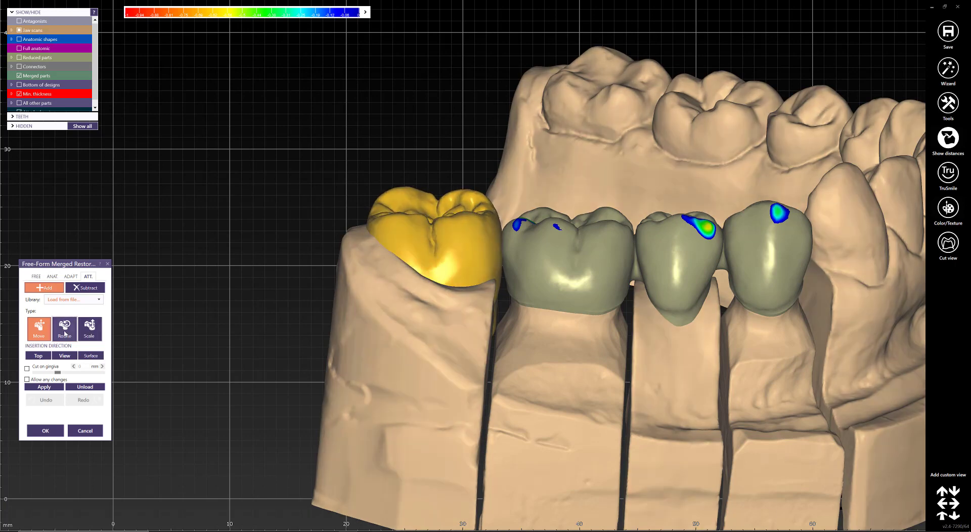
scroll(479, 191, up, 3)
drag(463, 253, 470, 277)
click(39, 328)
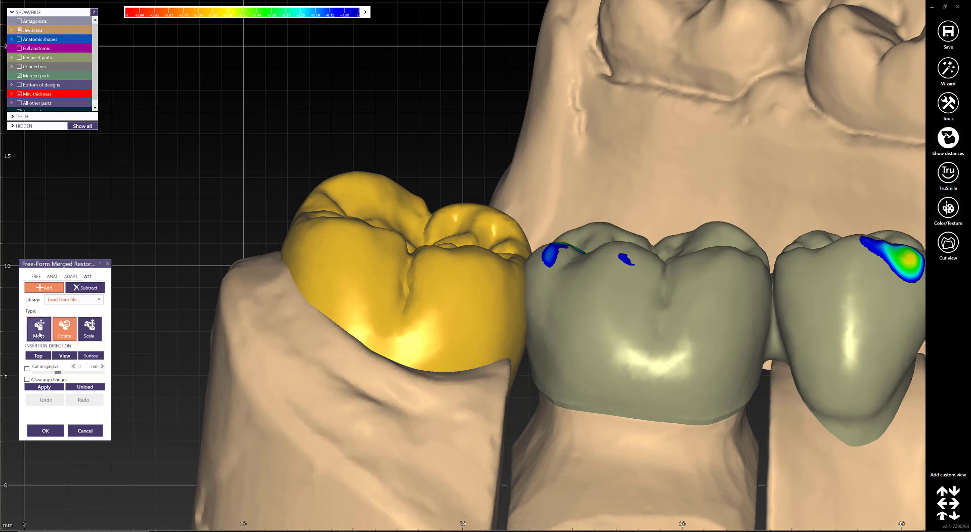
drag(386, 311, 395, 312)
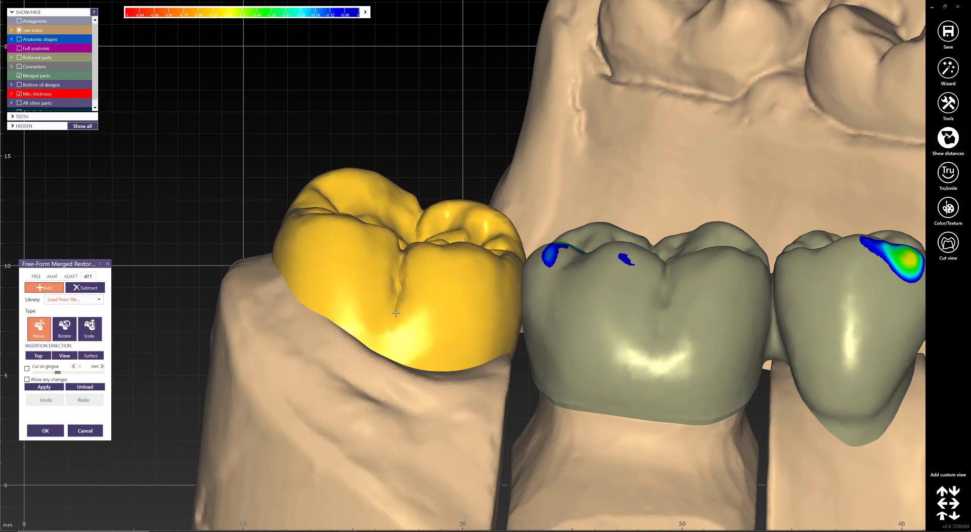
right_drag(441, 256, 442, 287)
drag(389, 328, 445, 322)
click(38, 328)
right_drag(438, 252, 404, 409)
scroll(430, 301, down, 3)
scroll(490, 286, down, 3)
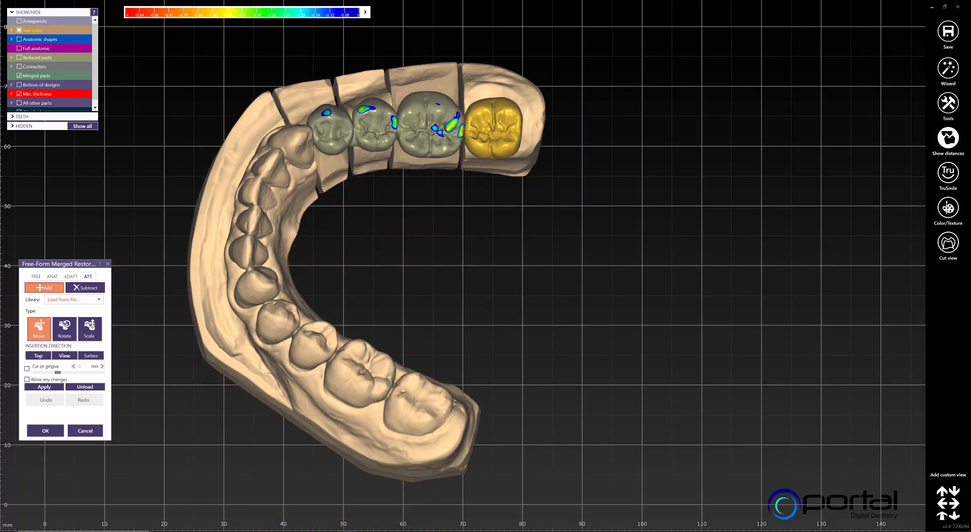
scroll(501, 127, up, 4)
middle_click(488, 141)
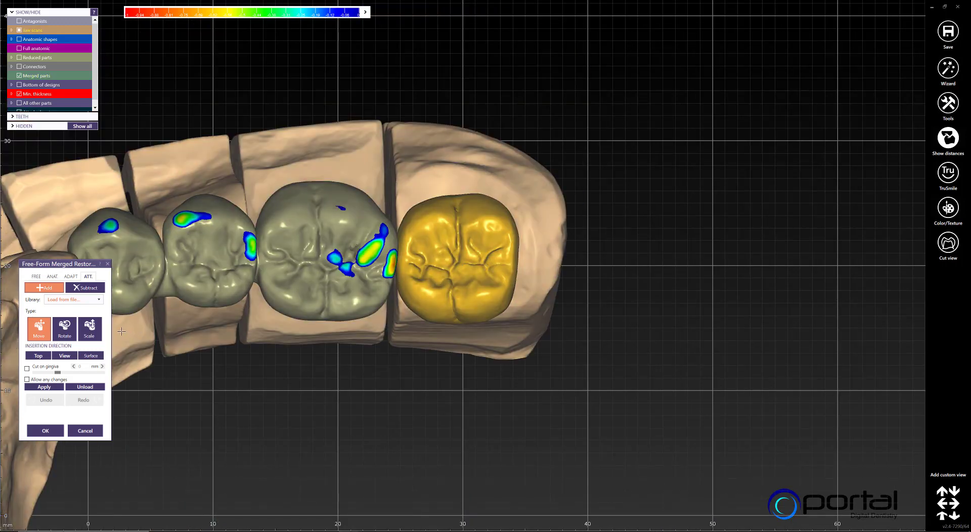
click(36, 276)
click(74, 298)
click(52, 277)
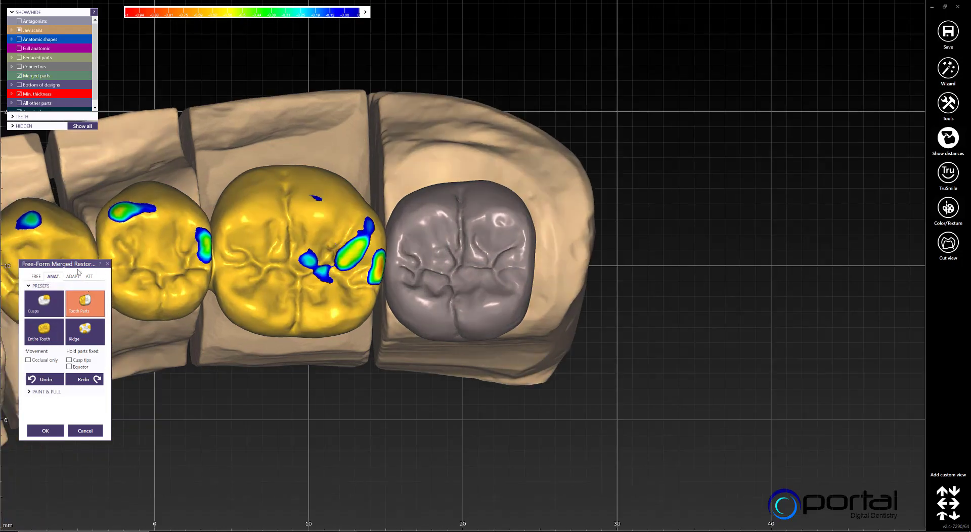
click(89, 276)
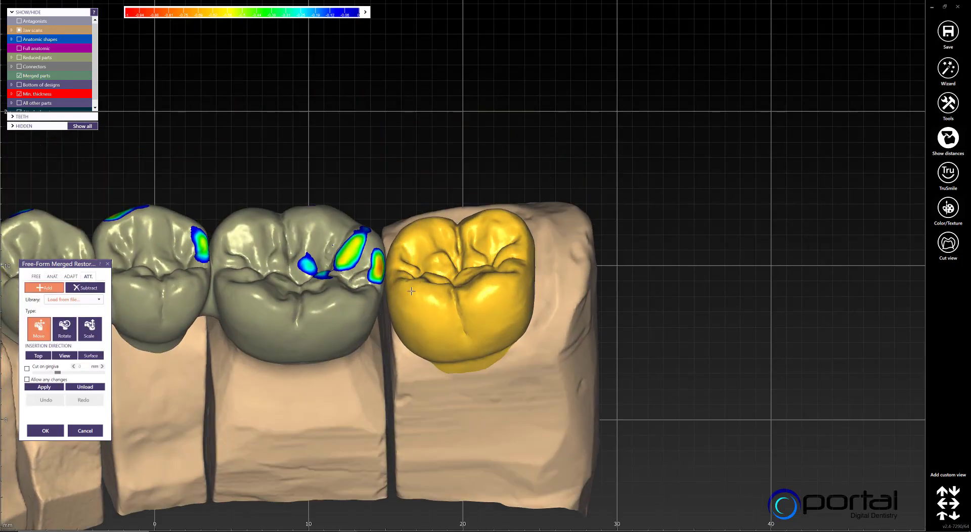
Nudge the pontic into contact with the bridge molar and apply the attachment to the merged bridge.
scroll(399, 290, up, 10)
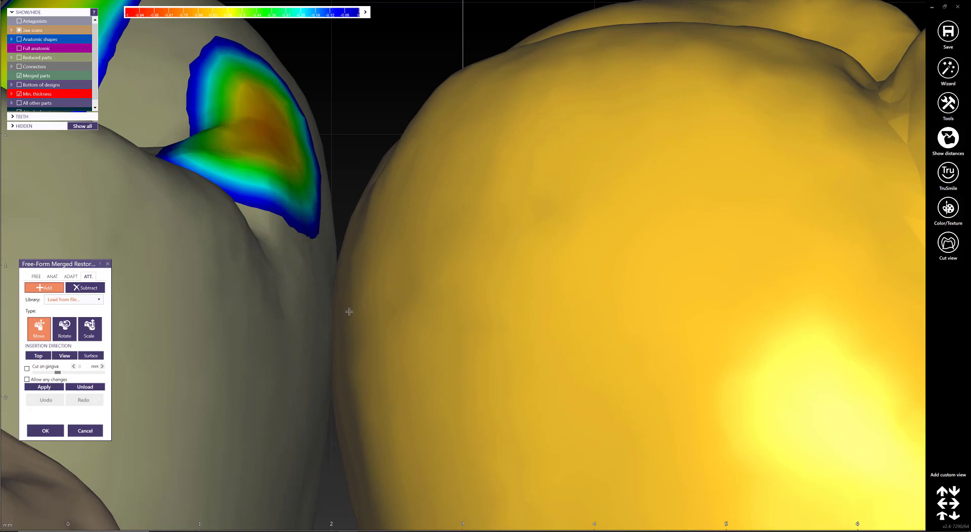
drag(338, 312, 333, 309)
ctrl+scroll(308, 338, down, 3)
right_drag(308, 338, 432, 338)
right_drag(448, 335, 420, 337)
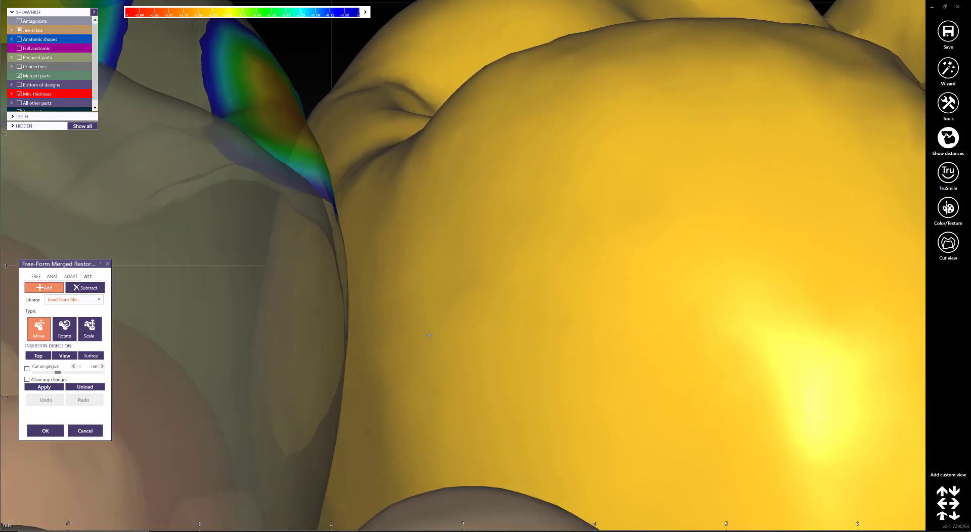
scroll(419, 337, down, 5)
click(35, 388)
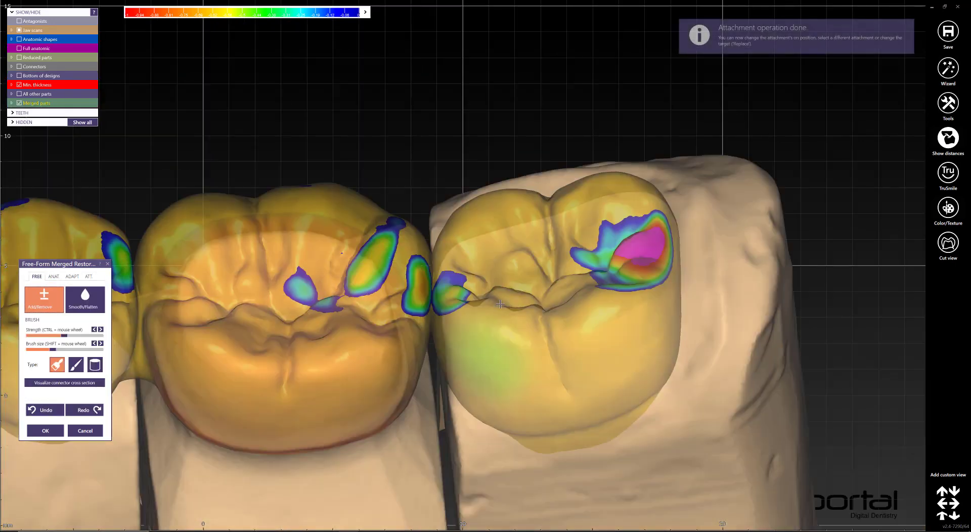
Hide the jaw scan and add material between pontic and molar with a smaller Add/Remove brush to form a connector.
right_drag(500, 304, 514, 439)
scroll(492, 441, down, 4)
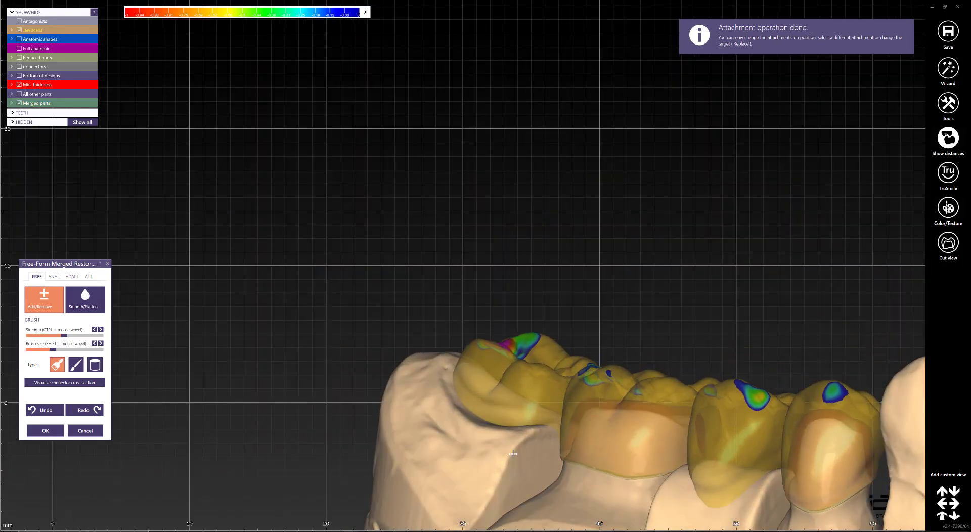
ctrl+click(514, 439)
middle_click(515, 440)
scroll(498, 255, up, 6)
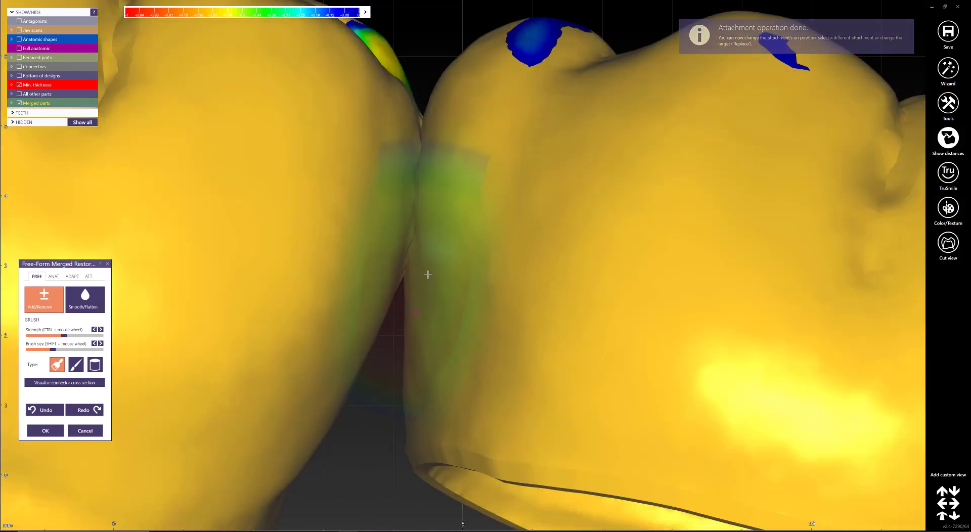
right_drag(427, 273, 394, 315)
shift+scroll(393, 315, down, 2)
shift+scroll(394, 315, down, 2)
mouse_move(394, 315)
mouse_down()
mouse_move(385, 389)
mouse_move(409, 212)
mouse_up()
scroll(409, 222, down, 5)
Smooth the new connector between the pontic and the molar with a small Smooth/Flatten brush.
right_drag(396, 278, 394, 323)
scroll(441, 239, up, 5)
drag(433, 239, 480, 177)
scroll(483, 162, up, 1)
scroll(434, 277, down, 5)
scroll(510, 339, down, 5)
right_drag(510, 336, 494, 321)
middle_click(500, 311)
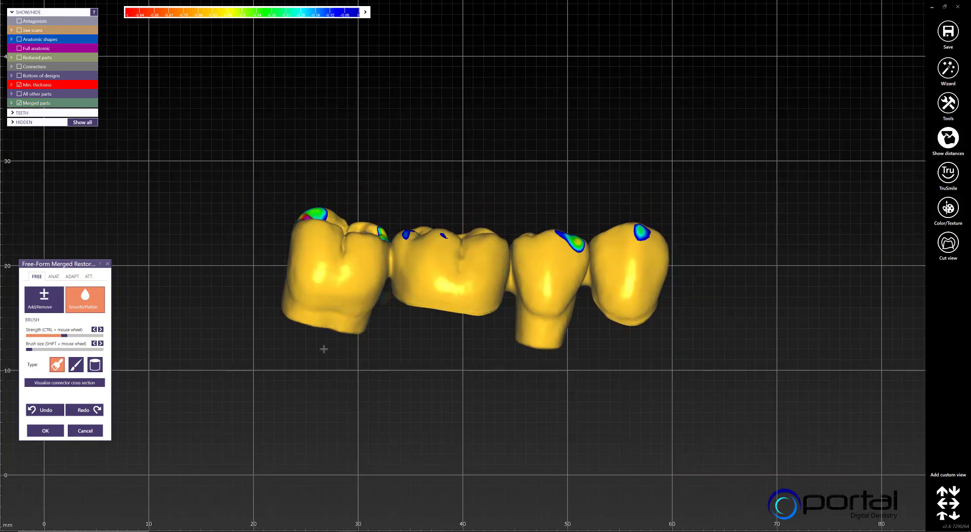
Adapt the merged bridge to the gingiva with a desired distance of 0 mm and inspect its shape.
click(72, 277)
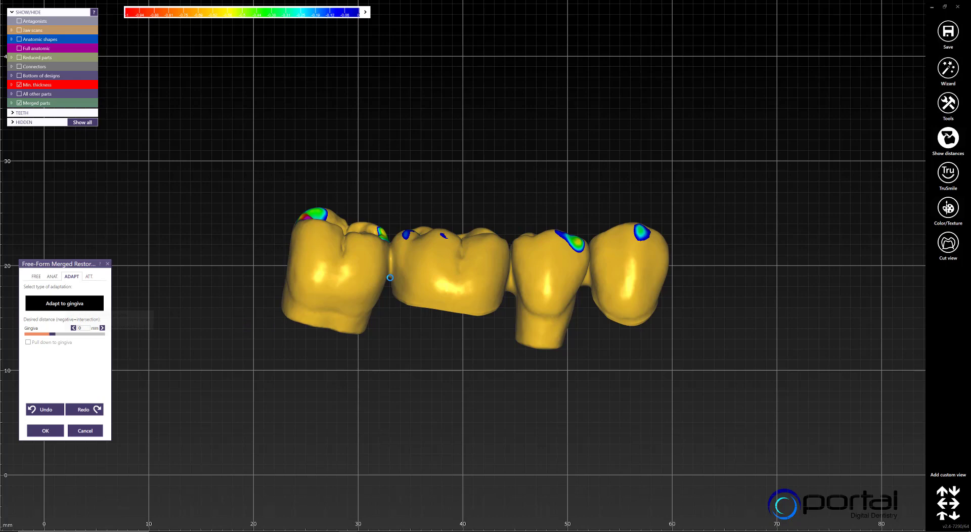
right_drag(384, 271, 382, 201)
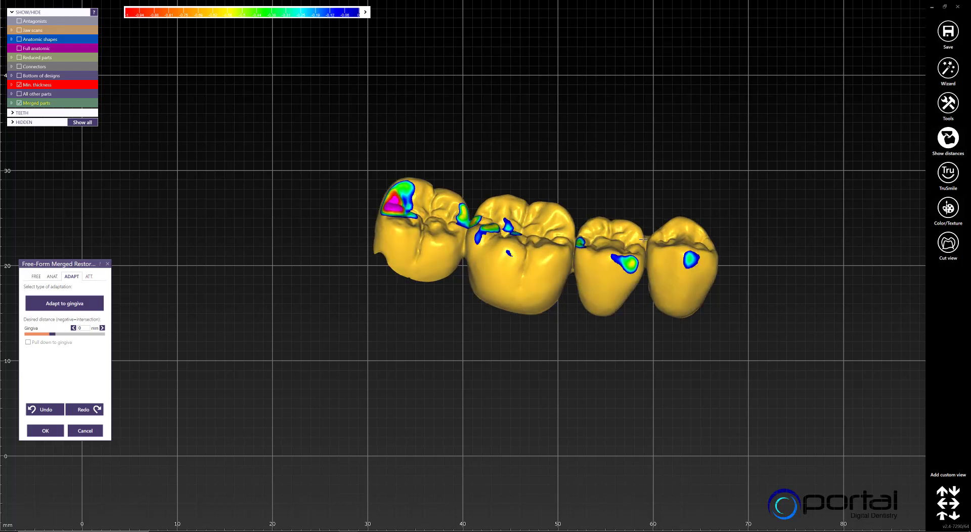
right_drag(661, 264, 598, 266)
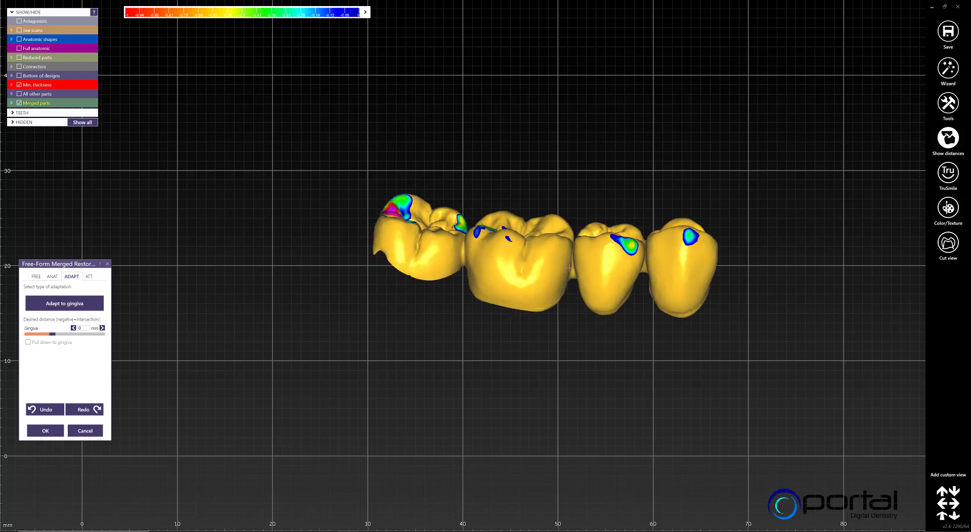
middle_drag(568, 257, 470, 257)
right_drag(470, 256, 501, 271)
right_drag(471, 214, 421, 252)
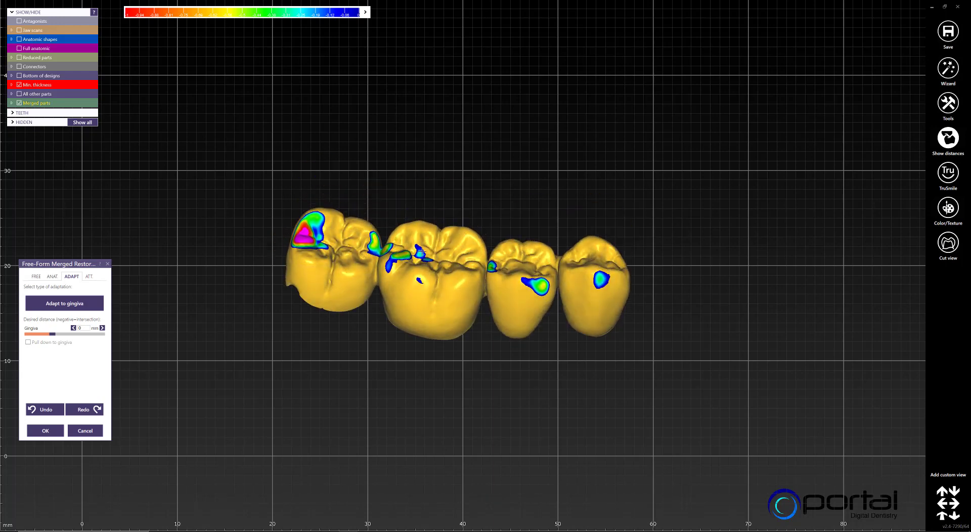